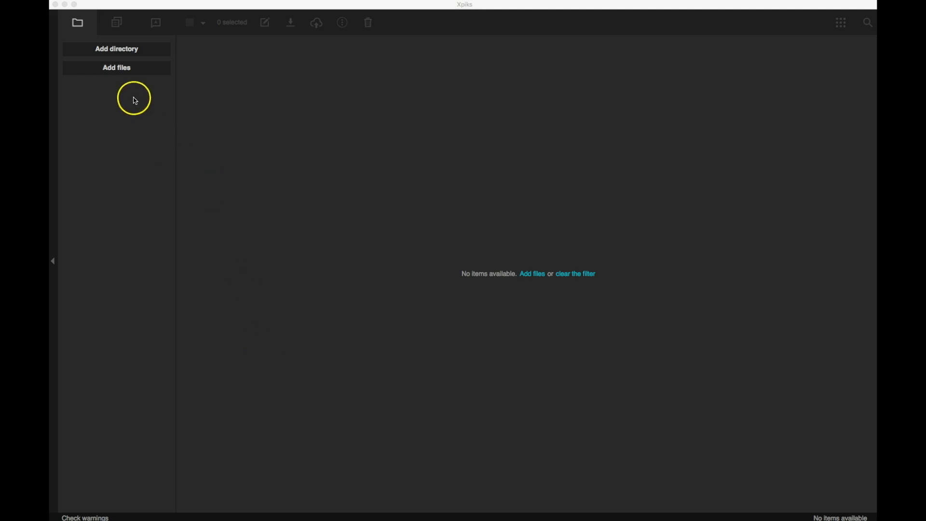
Start adding files and browse to the up load folder inside Stock Photo on the Desktop
{"action": "left_click", "coordinate": [129, 73]}
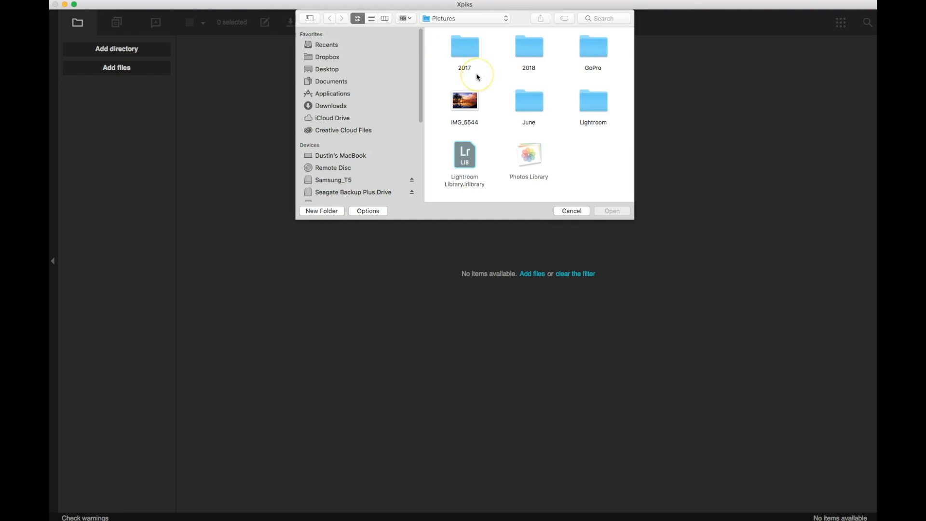
{"action": "scroll", "coordinate": [477, 76], "scroll_direction": "down", "scroll_amount": 1}
{"action": "left_click", "coordinate": [332, 69]}
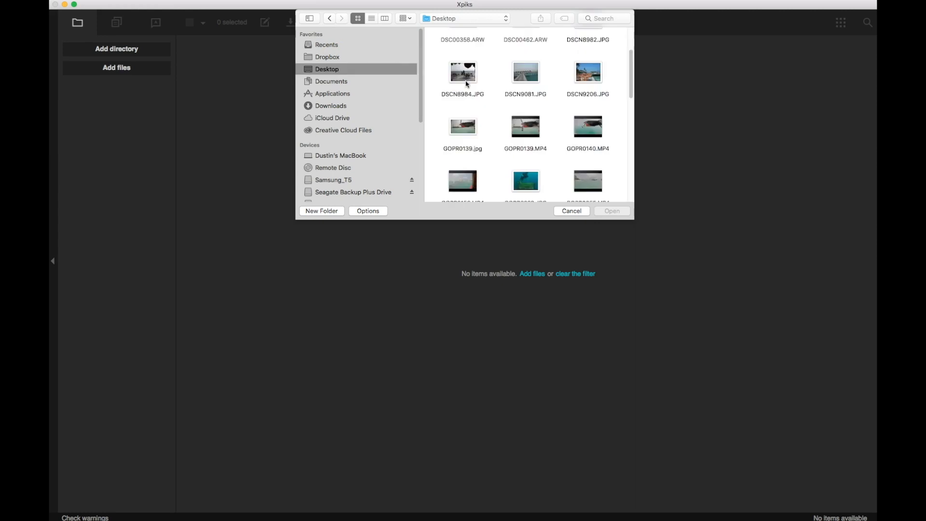
{"action": "scroll", "coordinate": [466, 85], "scroll_direction": "down", "scroll_amount": 8}
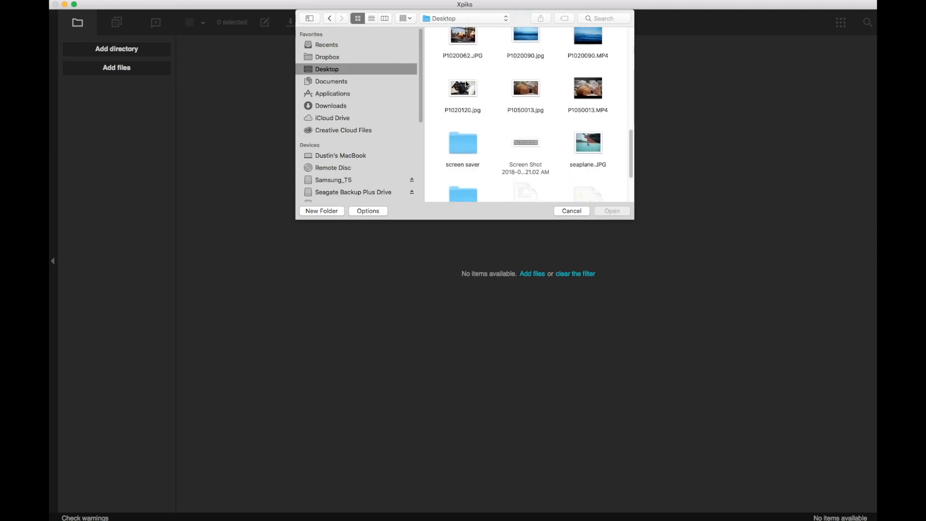
{"action": "scroll", "coordinate": [467, 129], "scroll_direction": "down", "scroll_amount": 4}
{"action": "double_click", "coordinate": [472, 104]}
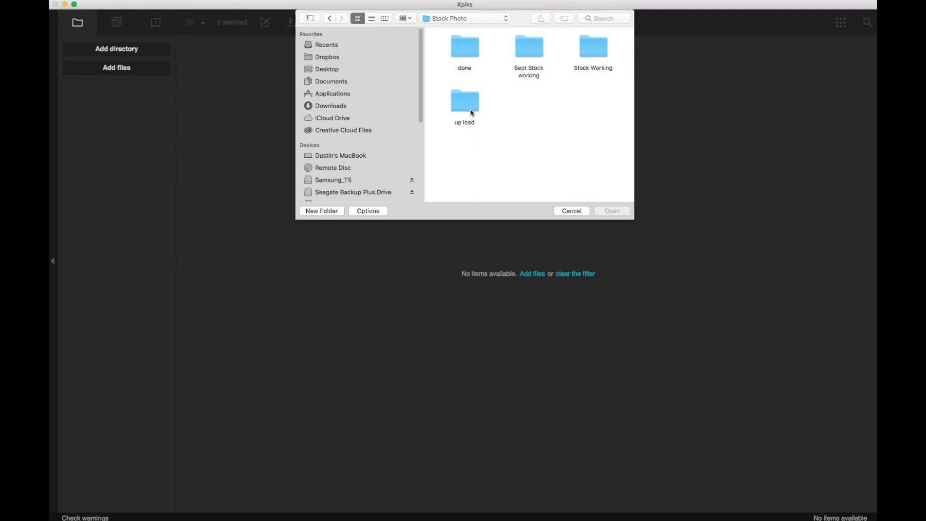
{"action": "double_click", "coordinate": [471, 113]}
Import the images DSC00226.jpg, DSC00232.jpg, DSC00271.jpg and DSC00295.jpg
{"action": "left_click", "coordinate": [463, 46]}
{"action": "left_click", "coordinate": [525, 45], "text": "shift"}
{"action": "left_click", "coordinate": [571, 60], "text": "shift"}
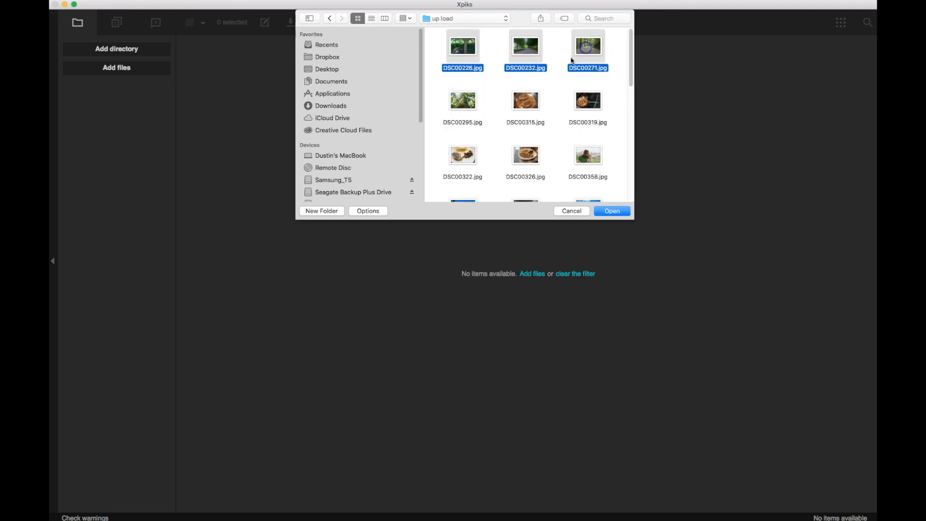
{"action": "left_click", "coordinate": [470, 102], "text": "shift"}
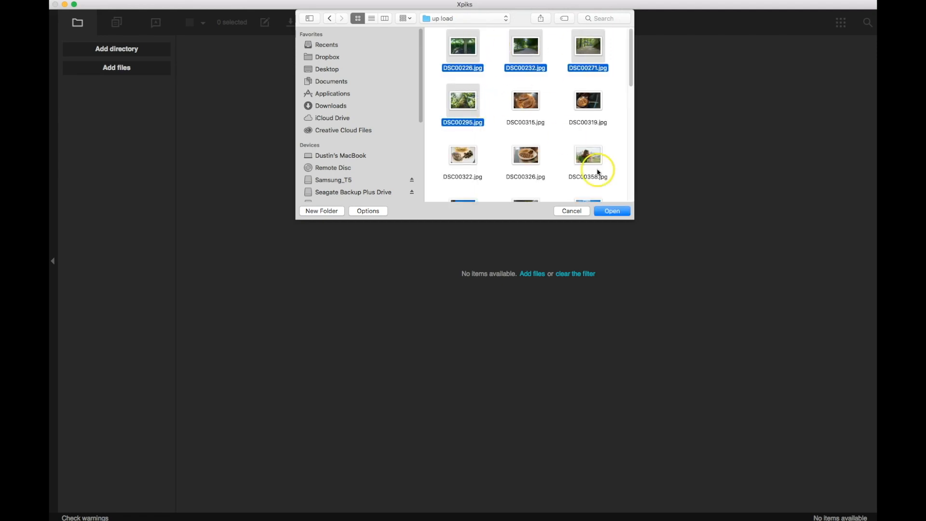
{"action": "left_click", "coordinate": [620, 212]}
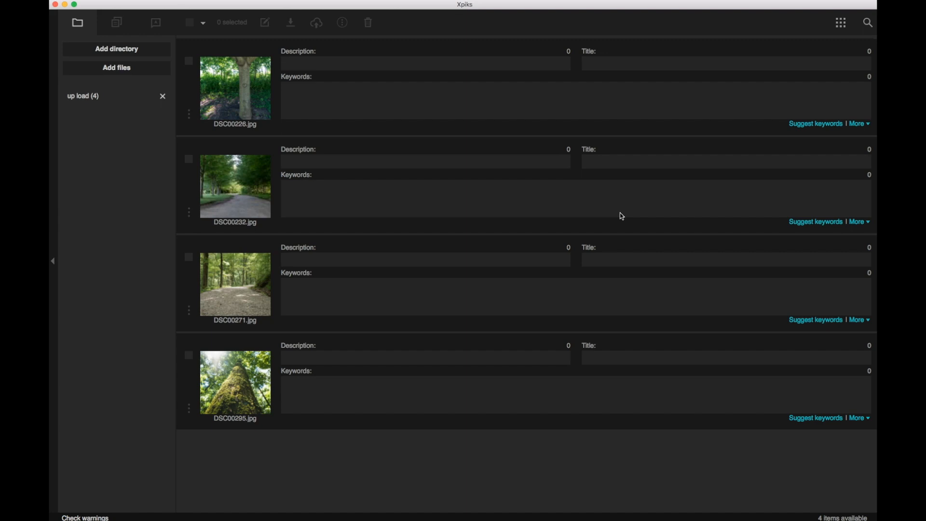
Give DSC00226.jpg the title "Graffiti on a tree trunk in a park"
{"action": "left_click", "coordinate": [298, 63]}
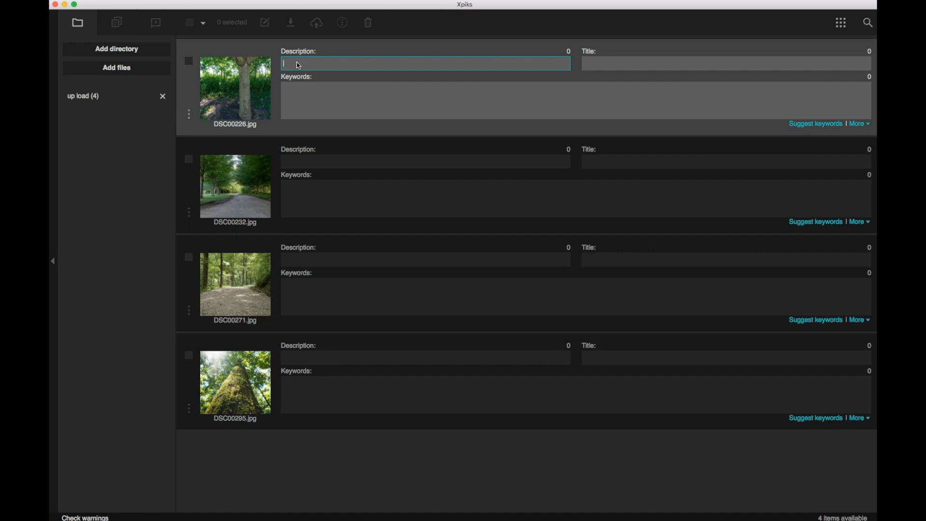
{"action": "left_click", "coordinate": [596, 64]}
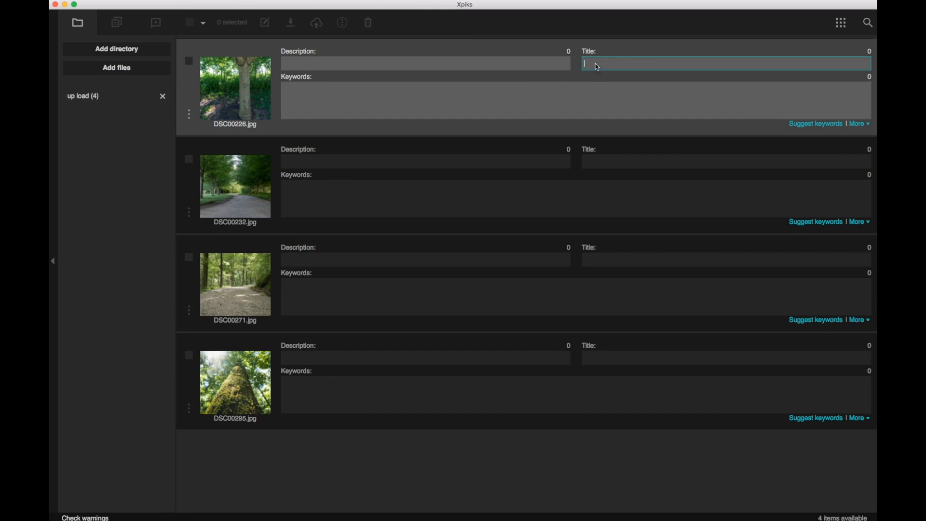
{"action": "type", "text": "Gr"}
{"action": "type", "text": "affiti on a"}
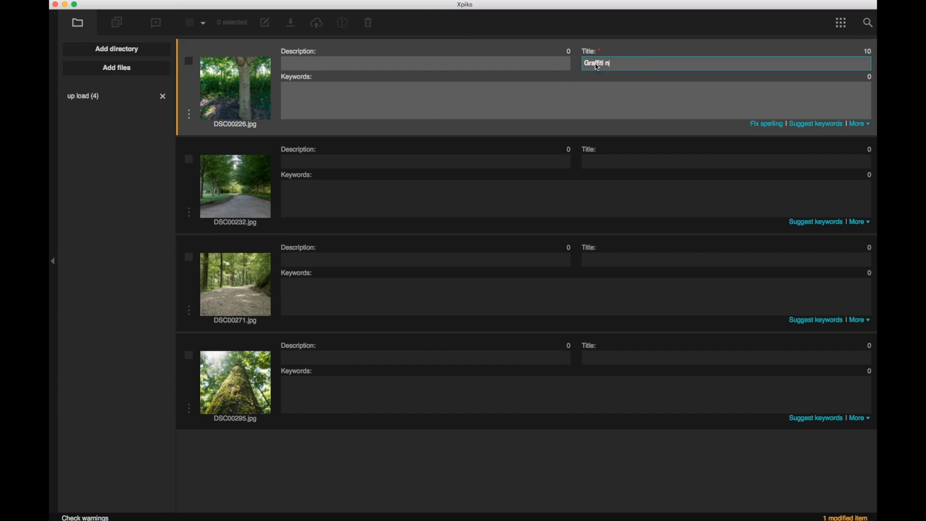
{"action": "type", "text": "tree trunk in a park"}
Describe DSC00226.jpg as "Graffiti on a leafy green tree trunk in a park with a craved heart symbolic of young love"
{"action": "left_click", "coordinate": [508, 65]}
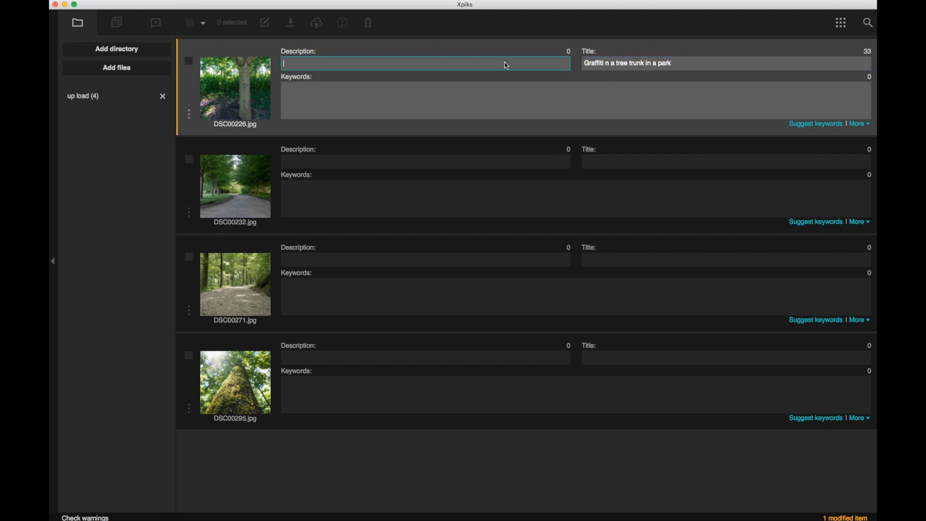
{"action": "type", "text": "Graffiti on a leafy gree"}
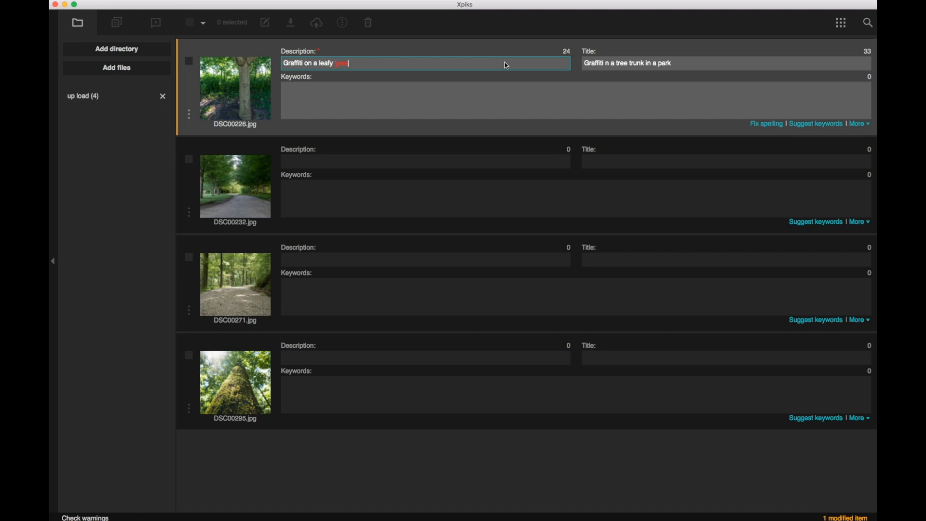
{"action": "type", "text": "n tree trunk in a park with"}
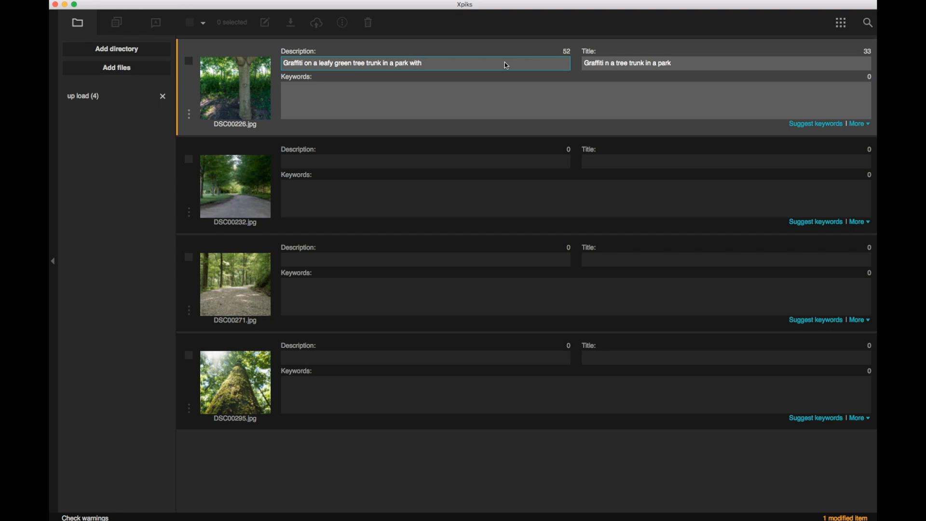
{"action": "type", "text": " a craved heart symbolic of "}
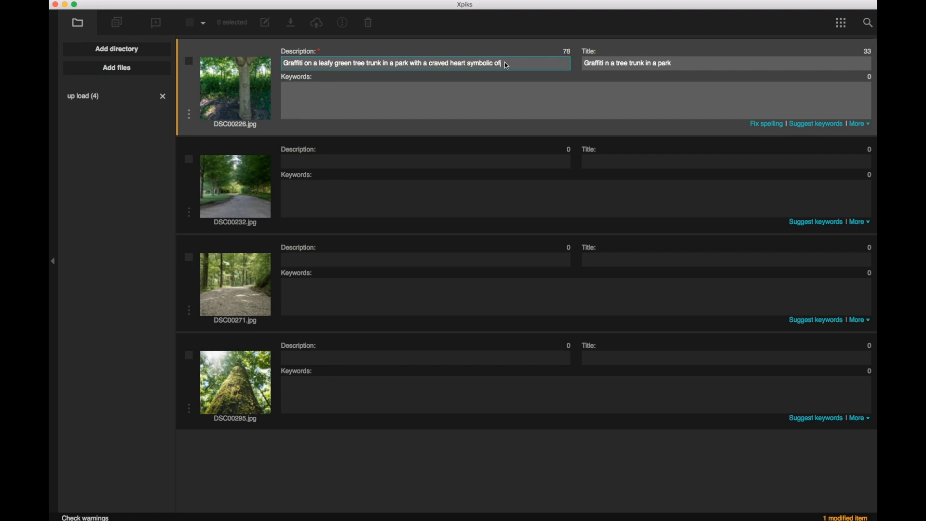
{"action": "type", "text": "young love"}
Request keyword suggestions for DSC00226.jpg by searching all Shutterstock images for "carving on a tree"
{"action": "left_click", "coordinate": [540, 100]}
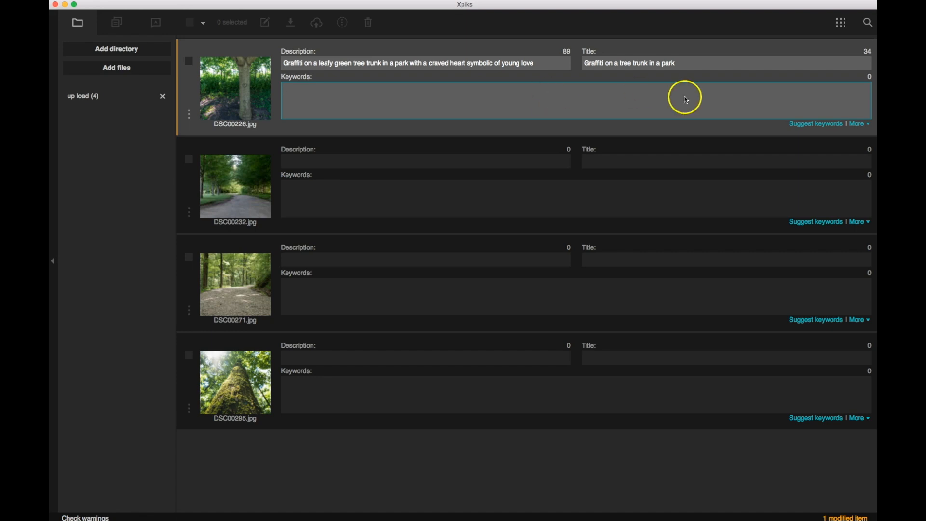
{"action": "left_click", "coordinate": [822, 126]}
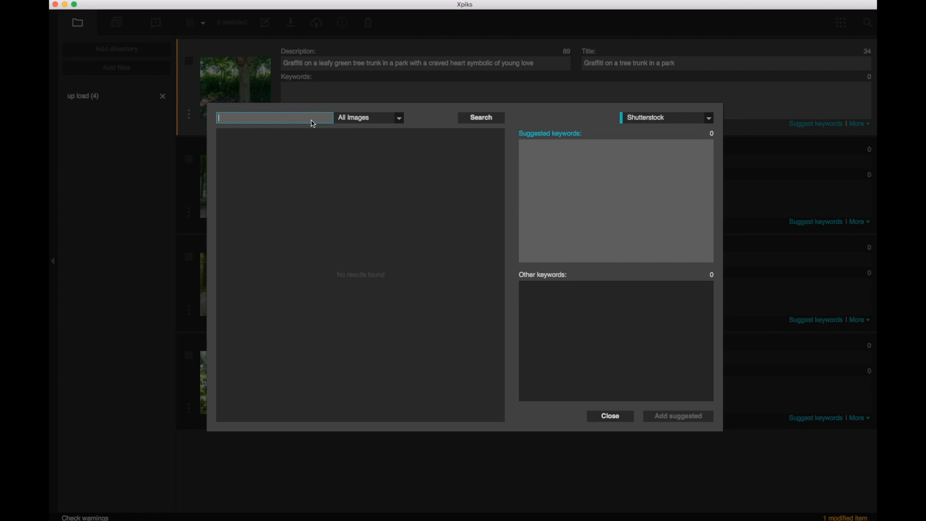
{"action": "type", "text": "carving on a tree"}
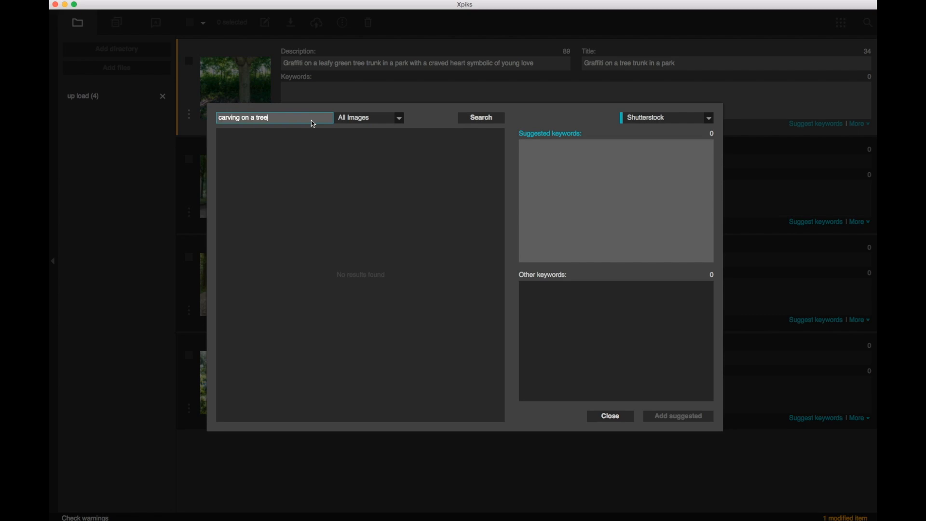
{"action": "left_click", "coordinate": [399, 118]}
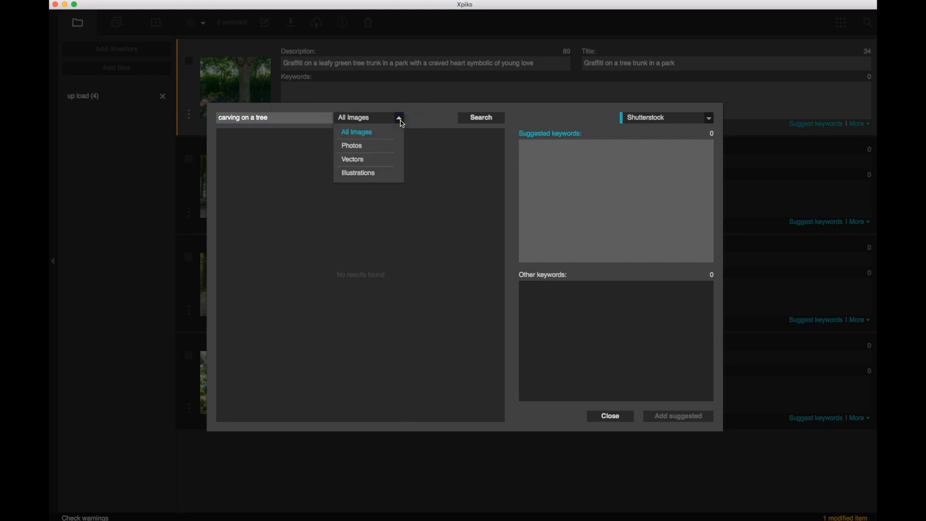
{"action": "left_click", "coordinate": [394, 140]}
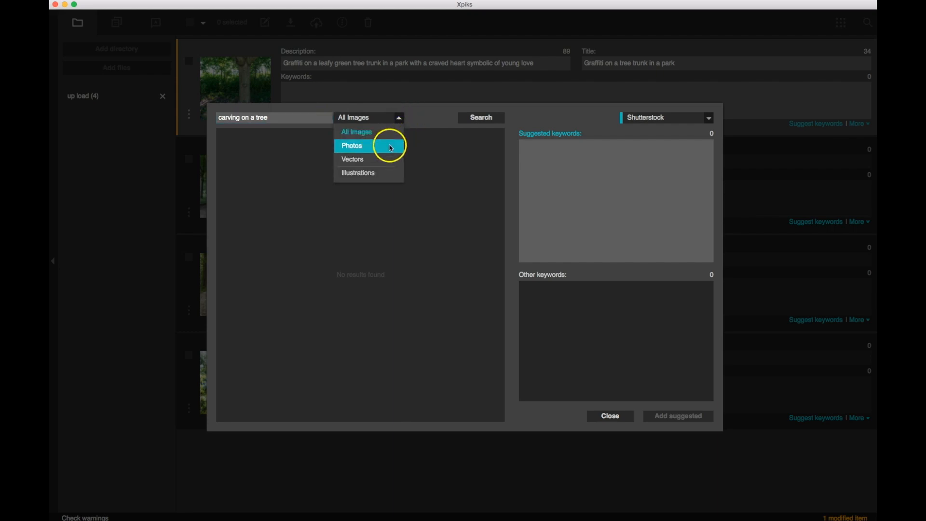
{"action": "left_click", "coordinate": [542, 117]}
{"action": "left_click", "coordinate": [710, 122]}
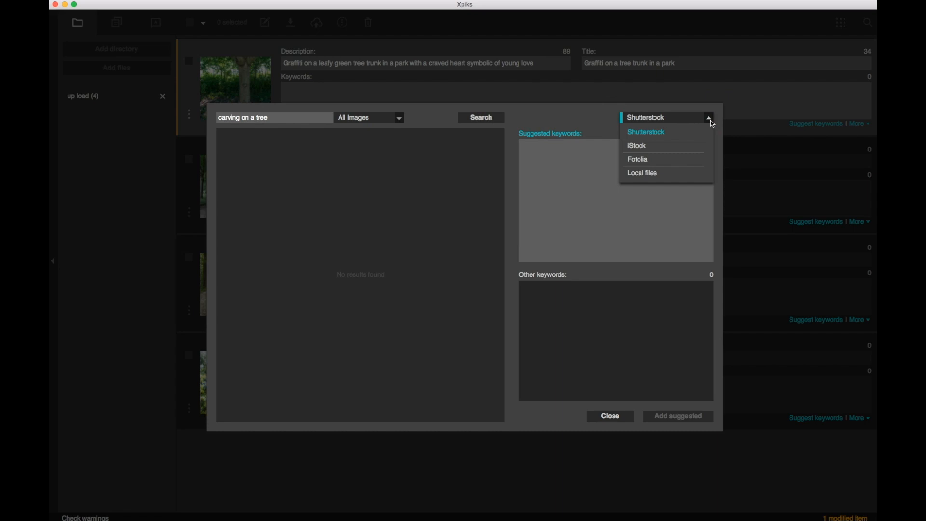
{"action": "left_click", "coordinate": [580, 118]}
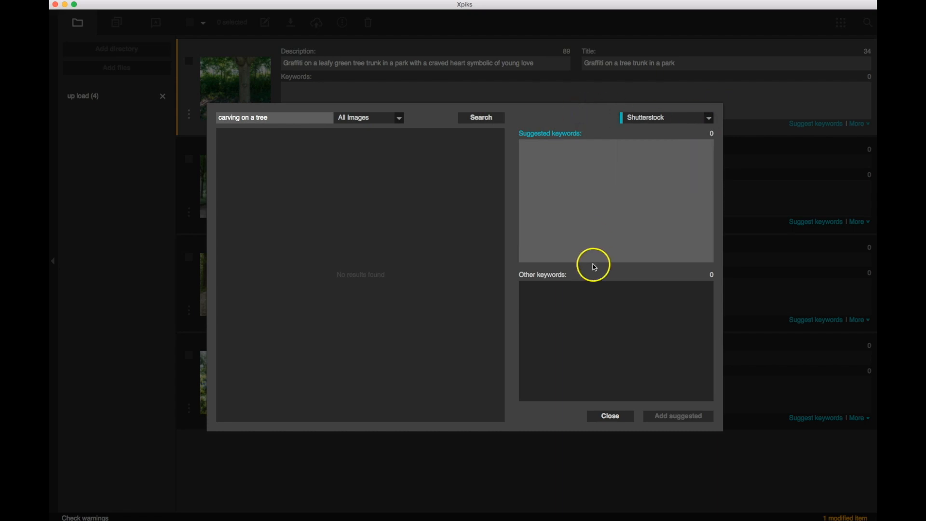
{"action": "left_click", "coordinate": [484, 119]}
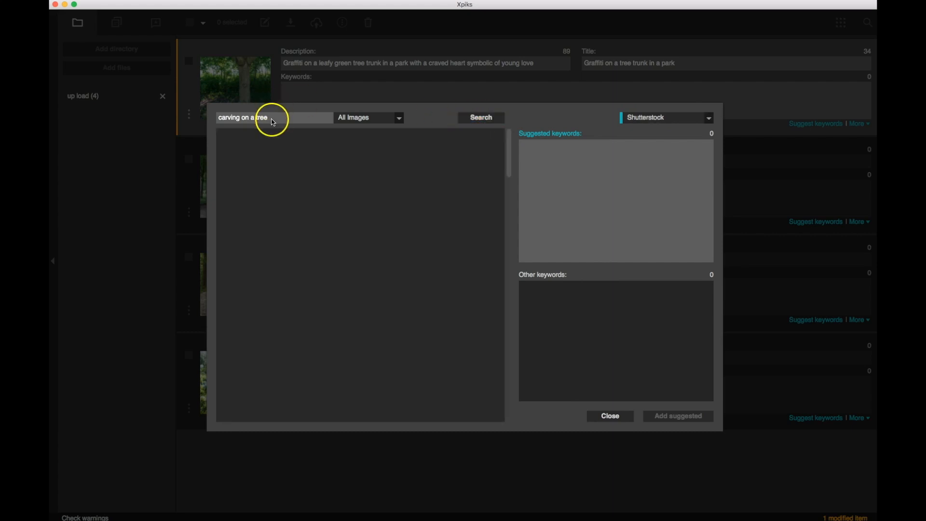
Pick five photos of hearts carved into trees near the start of the results as keyword sources
{"action": "left_click", "coordinate": [363, 214]}
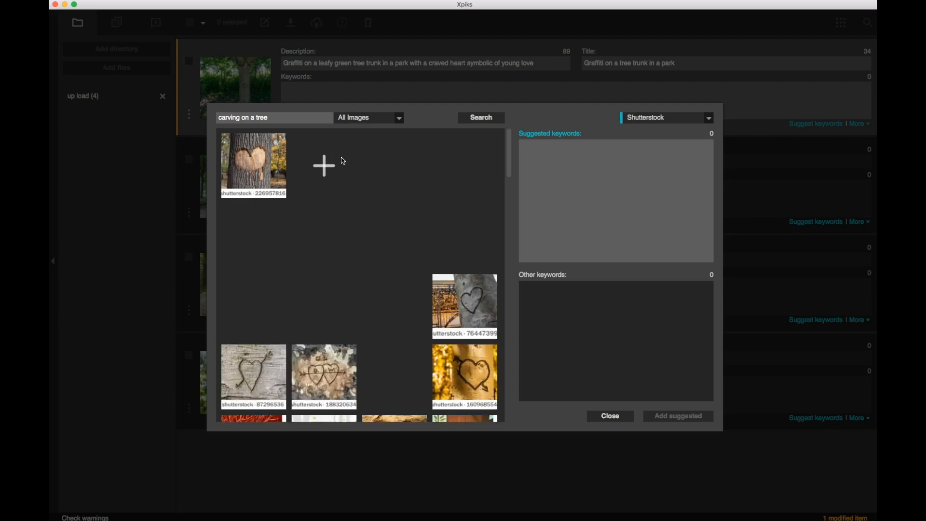
{"action": "left_click", "coordinate": [368, 162]}
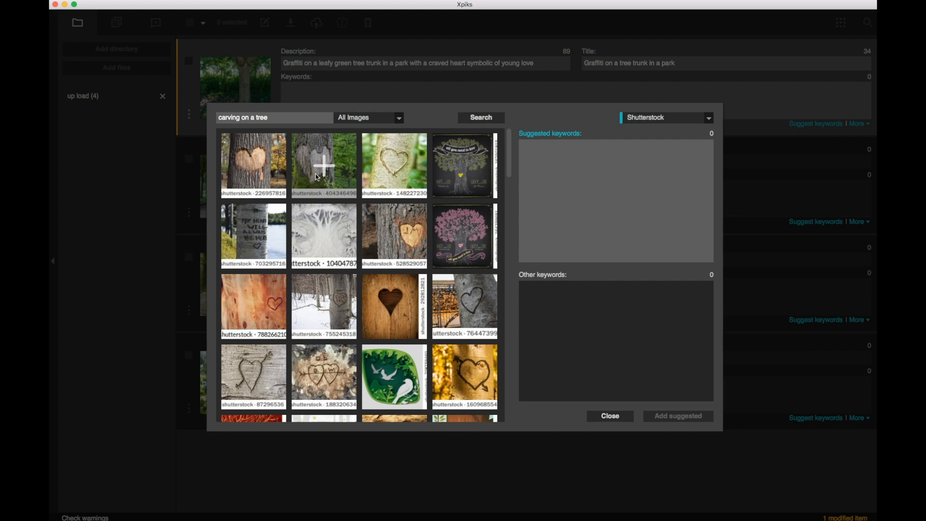
{"action": "left_click", "coordinate": [259, 166]}
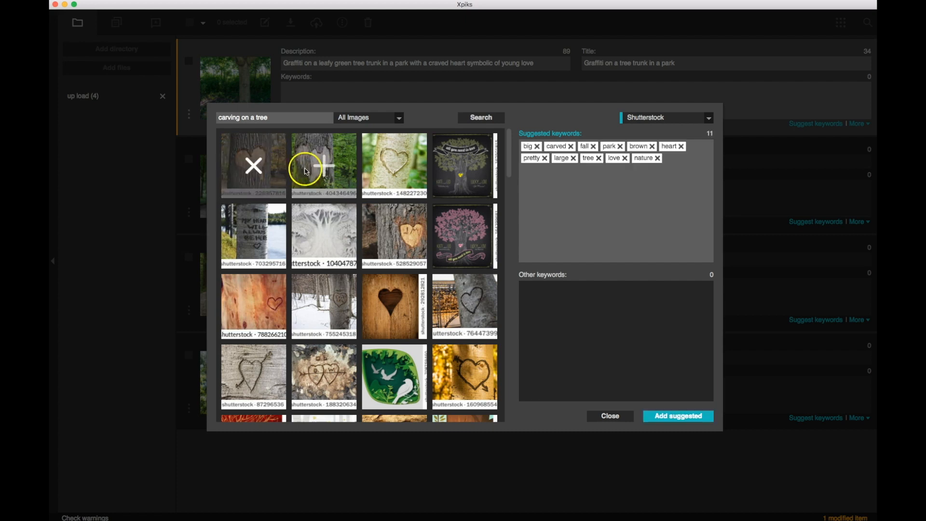
{"action": "left_click", "coordinate": [320, 165]}
{"action": "left_click", "coordinate": [394, 170]}
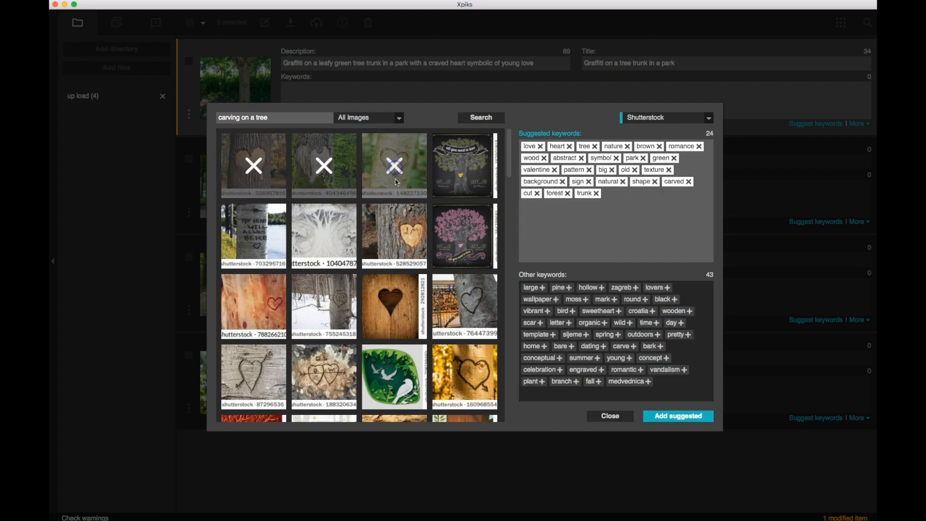
{"action": "scroll", "coordinate": [393, 236], "scroll_direction": "down", "scroll_amount": 2}
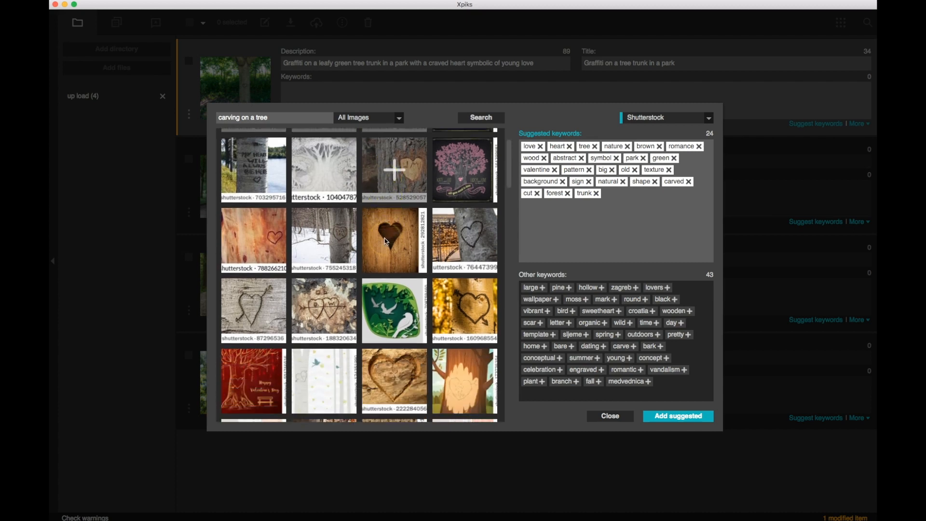
{"action": "left_click", "coordinate": [325, 240]}
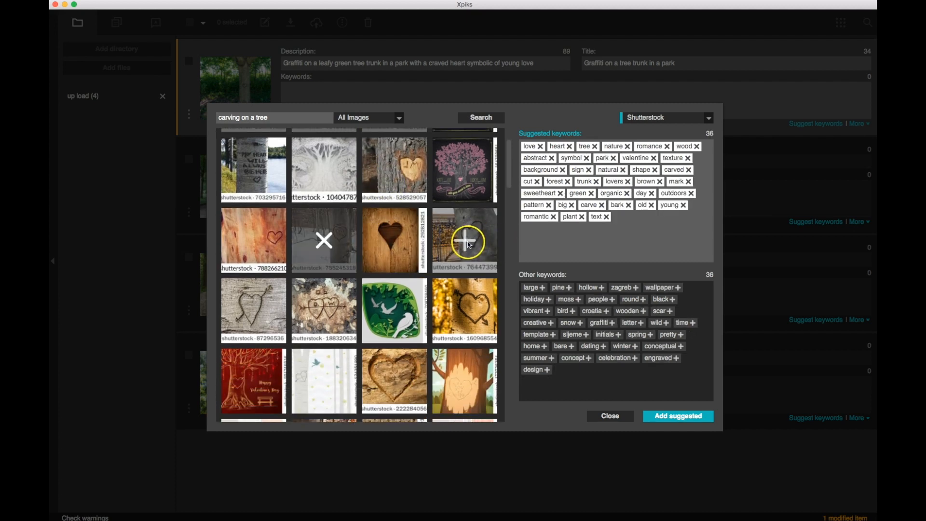
{"action": "left_click", "coordinate": [468, 241]}
Pick three more carved tree trunk photos further down the results, including the one with the yellow heart
{"action": "scroll", "coordinate": [468, 244], "scroll_direction": "down", "scroll_amount": 5}
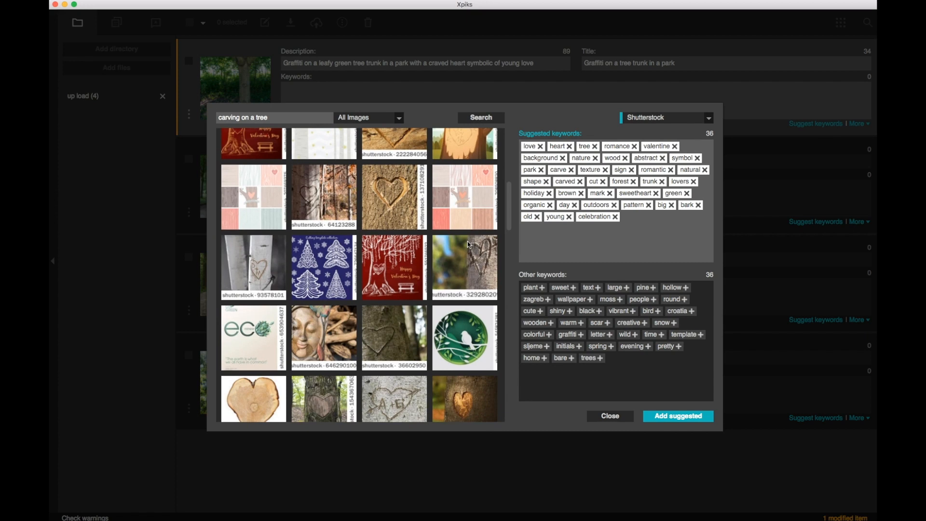
{"action": "scroll", "coordinate": [468, 244], "scroll_direction": "down", "scroll_amount": 1}
{"action": "left_click", "coordinate": [468, 243]}
{"action": "scroll", "coordinate": [468, 242], "scroll_direction": "down", "scroll_amount": 1}
{"action": "left_click", "coordinate": [395, 245]}
{"action": "scroll", "coordinate": [394, 245], "scroll_direction": "down", "scroll_amount": 8}
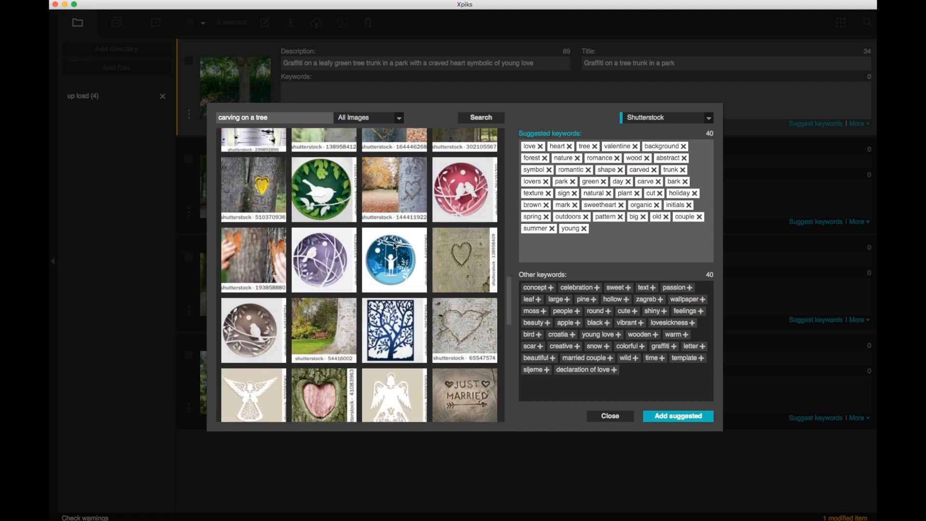
{"action": "left_click", "coordinate": [249, 190]}
{"action": "scroll", "coordinate": [247, 192], "scroll_direction": "down", "scroll_amount": 3}
{"action": "scroll", "coordinate": [248, 192], "scroll_direction": "down", "scroll_amount": 2}
Include lovesickness among the suggested keywords and apply the suggestions to DSC00226.jpg
{"action": "left_click", "coordinate": [539, 218]}
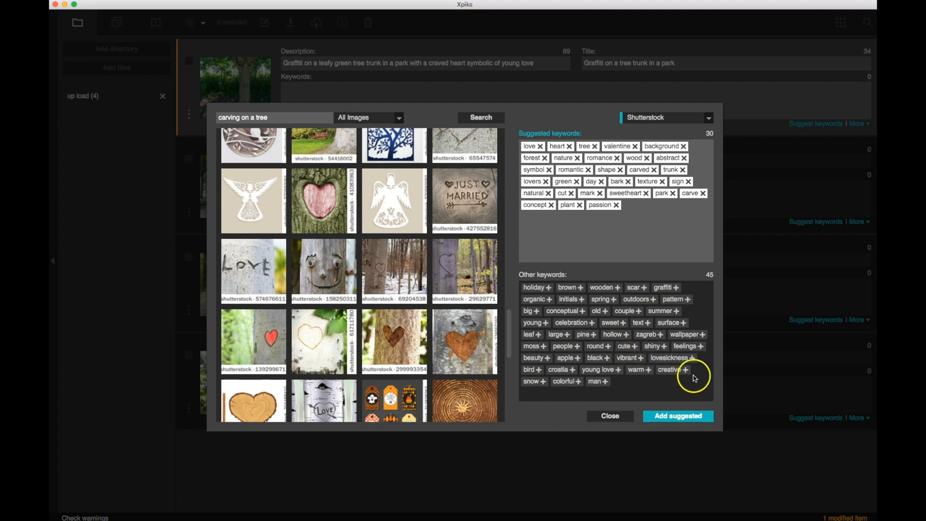
{"action": "left_click", "coordinate": [692, 358]}
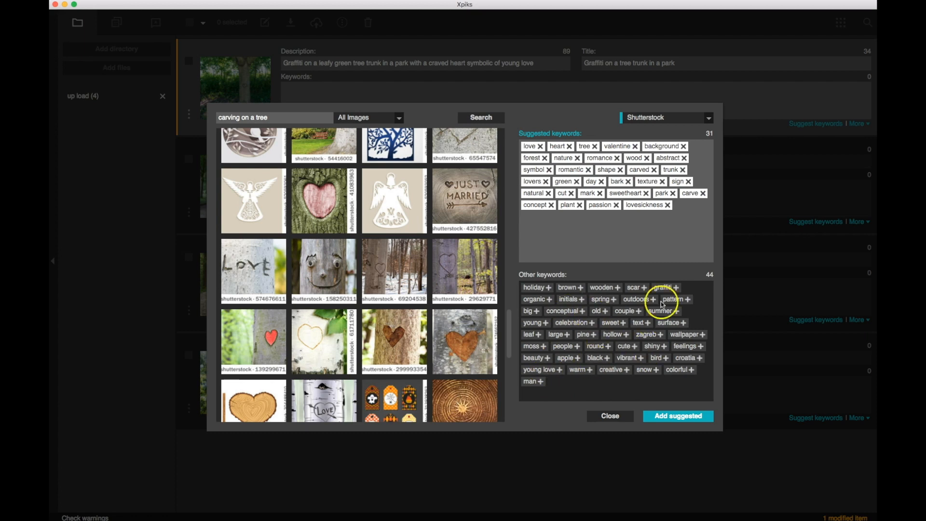
{"action": "left_click", "coordinate": [673, 419]}
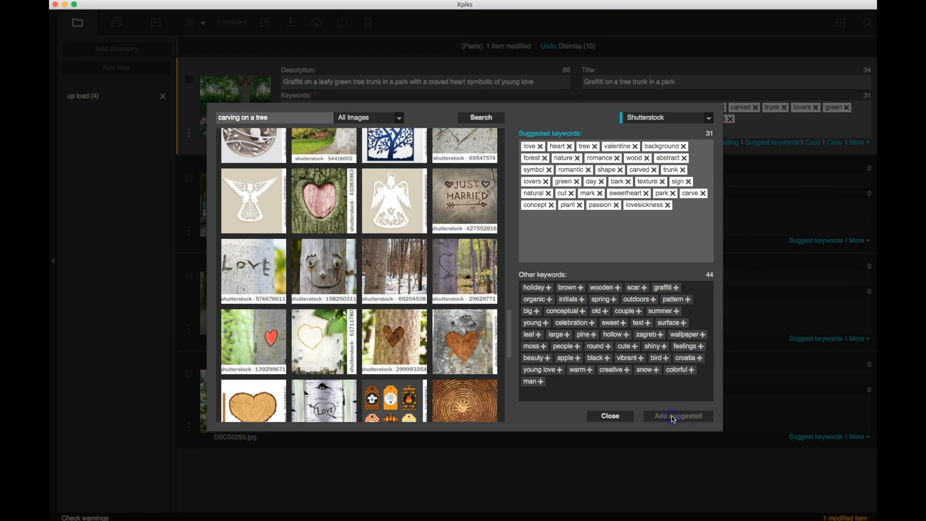
{"action": "left_click", "coordinate": [611, 416]}
{"action": "left_click", "coordinate": [631, 197]}
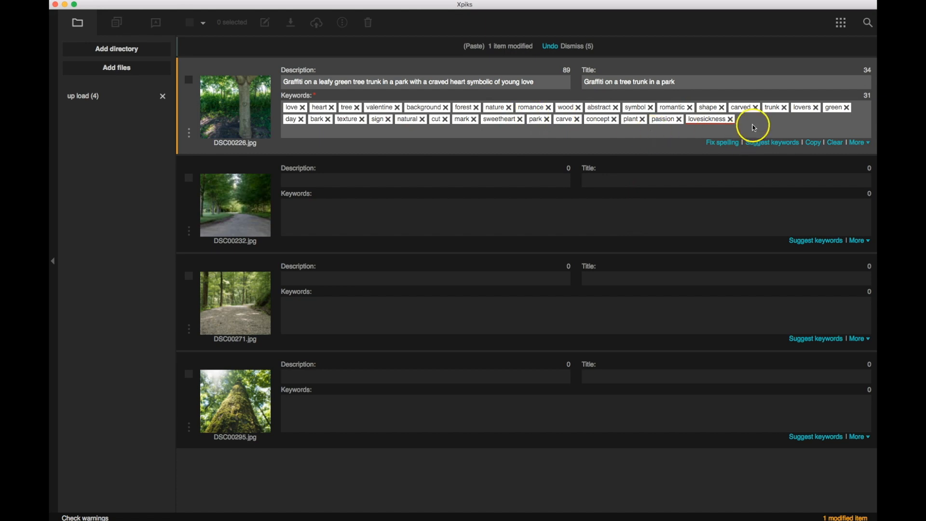
{"action": "left_click", "coordinate": [722, 121]}
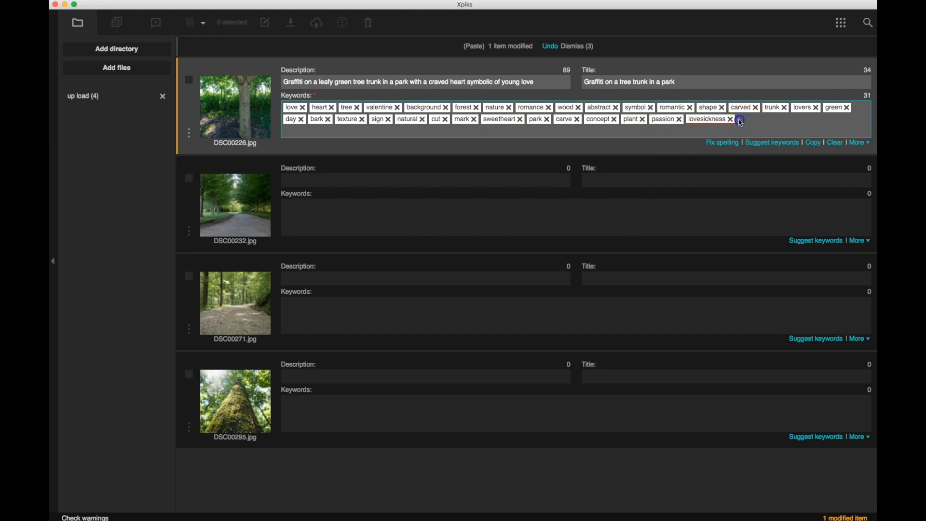
{"action": "left_click", "coordinate": [440, 119]}
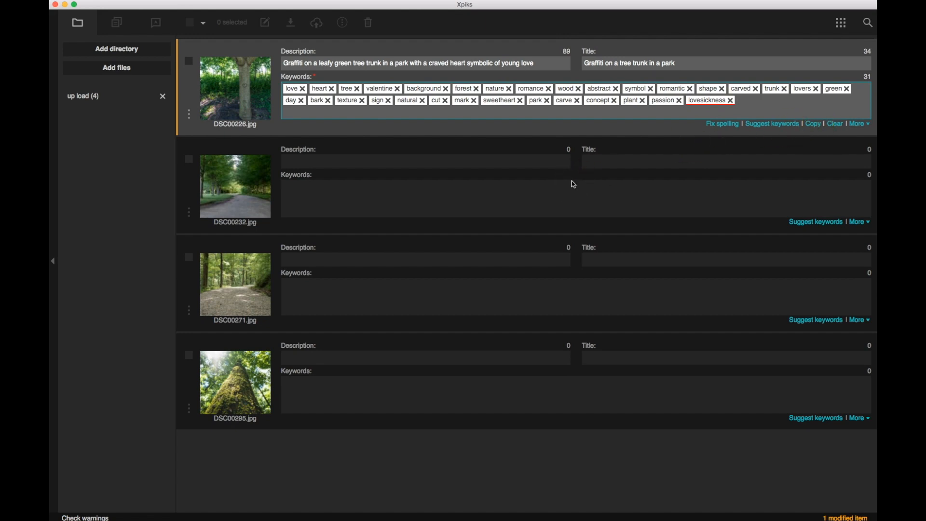
Give DSC00232.jpg the title "Quiet deserted road though woodland"
{"action": "left_click", "coordinate": [392, 164]}
{"action": "left_click", "coordinate": [597, 164]}
{"action": "type", "text": "Quiet deserted road though woodland"}
Describe DSC00232.jpg as "Quiet deserted shady road or trail though leafy green woodland or forest with trees in summer in a low angle view"
{"action": "left_click", "coordinate": [447, 164]}
{"action": "type", "text": "Quiet deserted shady road or "}
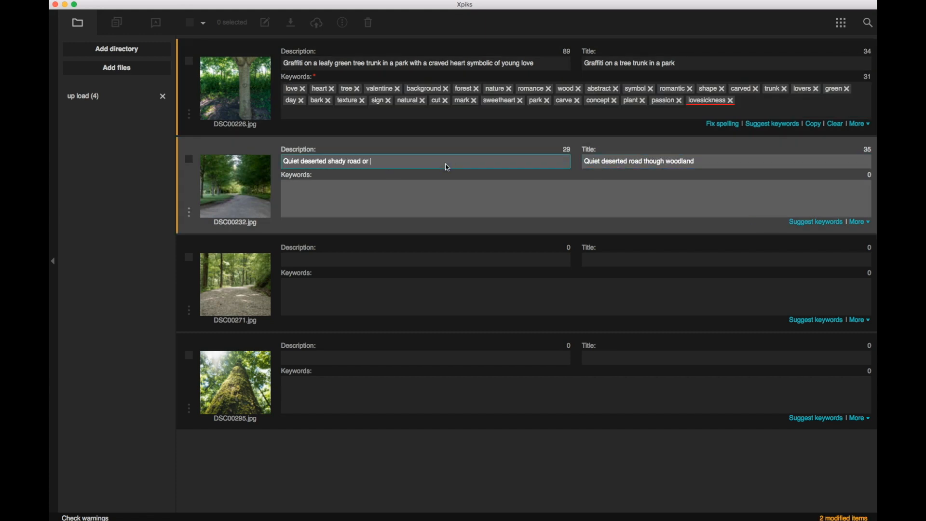
{"action": "type", "text": "trail though leafy green woodland or forest with trees in summer in a low angle view"}
Give DSC00271.jpg the title "Rural tree-lined road though a green park"
{"action": "left_click", "coordinate": [637, 258]}
{"action": "type", "text": "Rural tree-lined road though a green park"}
Describe DSC00271.jpg as "shady rual tree-lined road though a green park or fields with leafy green trees in a scenic landscape"
{"action": "left_click", "coordinate": [504, 260]}
{"action": "type", "text": "shady rual tree-lined road though a green park or fields with leafy green trees in a scenic landsape"}
{"action": "right_click", "coordinate": [560, 258]}
Give DSC00295.jpg the title "Looking up the moss covered trunk of a tall tree"
{"action": "left_click", "coordinate": [620, 359]}
{"action": "type", "text": "Looking up the moss-covered trunk of a tall tree"}
Describe DSC00295.jpg as "Looking up the moss covered trunk of a tall tree into the leafy green canopy above with sun flare and blue sky"
{"action": "left_click", "coordinate": [512, 357]}
{"action": "type", "text": "Looking up the moss-covered trunk of a tall tree into the leafy green canopy"}
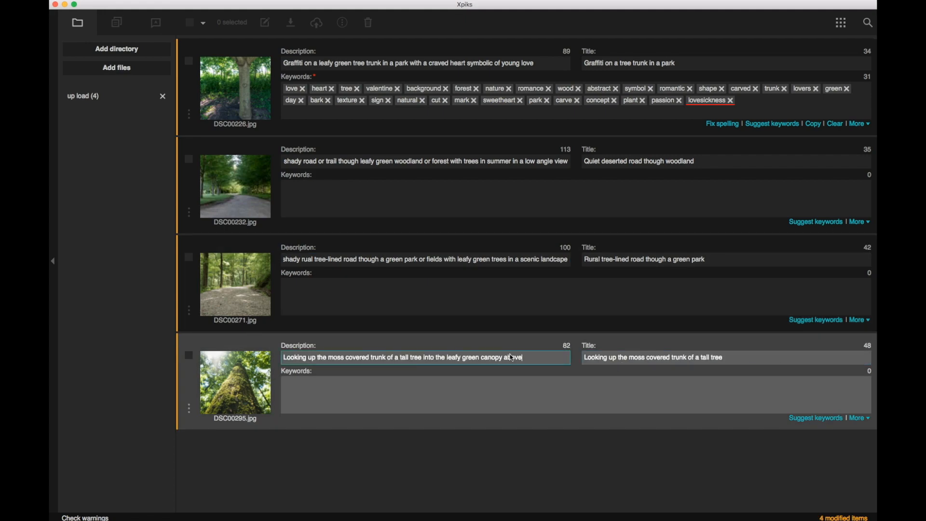
Search for keyword suggestions with "trail though woods" and apply keywords from matching photos to DSC00232.jpg
{"action": "left_click", "coordinate": [816, 418]}
{"action": "left_click", "coordinate": [315, 187]}
{"action": "type", "text": "trail though woods"}
{"action": "left_click", "coordinate": [479, 240]}
{"action": "left_click", "coordinate": [410, 328]}
{"action": "left_click", "coordinate": [684, 483]}
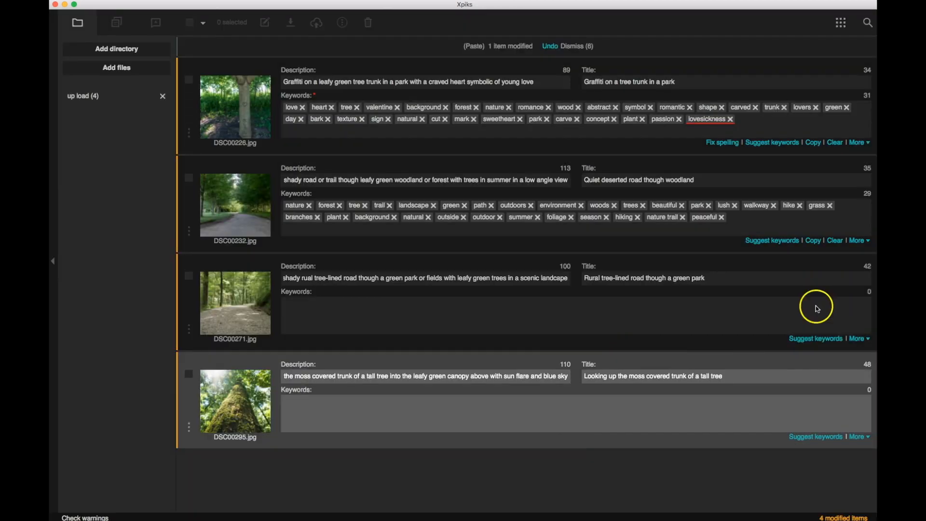
Search for keyword suggestions with "mossy tree" and apply keywords from matching photos to DSC00295.jpg
{"action": "left_click", "coordinate": [816, 419]}
{"action": "type", "text": "mossy tree"}
{"action": "left_click", "coordinate": [605, 416]}
{"action": "left_click", "coordinate": [480, 118]}
{"action": "left_click", "coordinate": [361, 287]}
{"action": "left_click", "coordinate": [678, 416]}
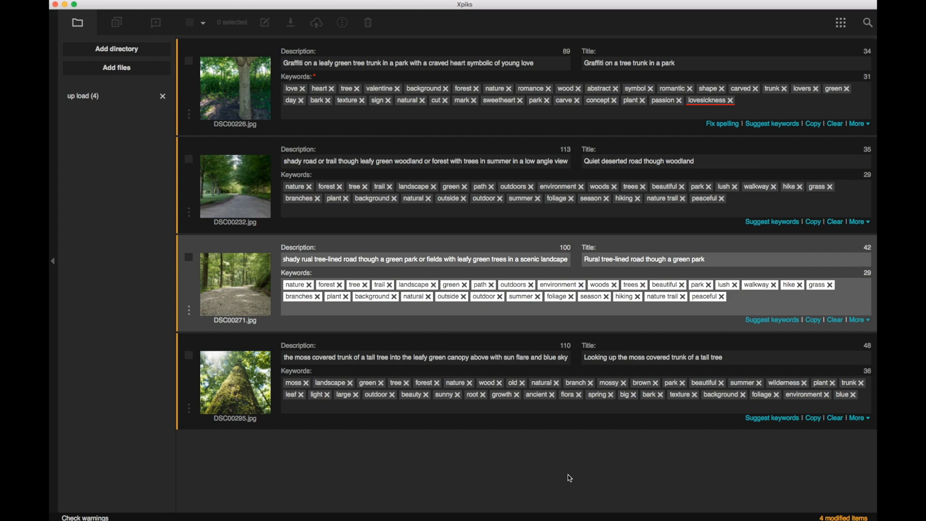
Select all four photos and export their modified metadata to the files
{"action": "left_click", "coordinate": [189, 61]}
{"action": "left_click", "coordinate": [189, 159]}
{"action": "left_click", "coordinate": [189, 257]}
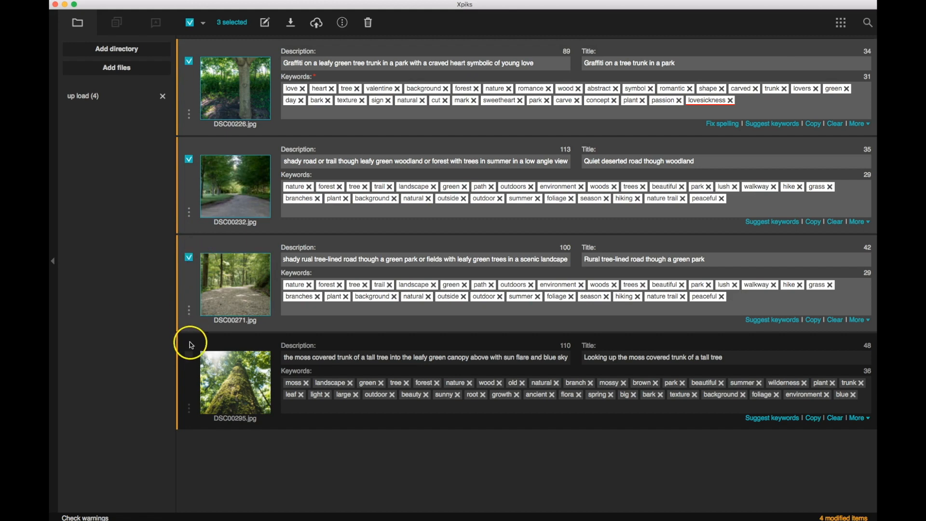
{"action": "left_click", "coordinate": [189, 355]}
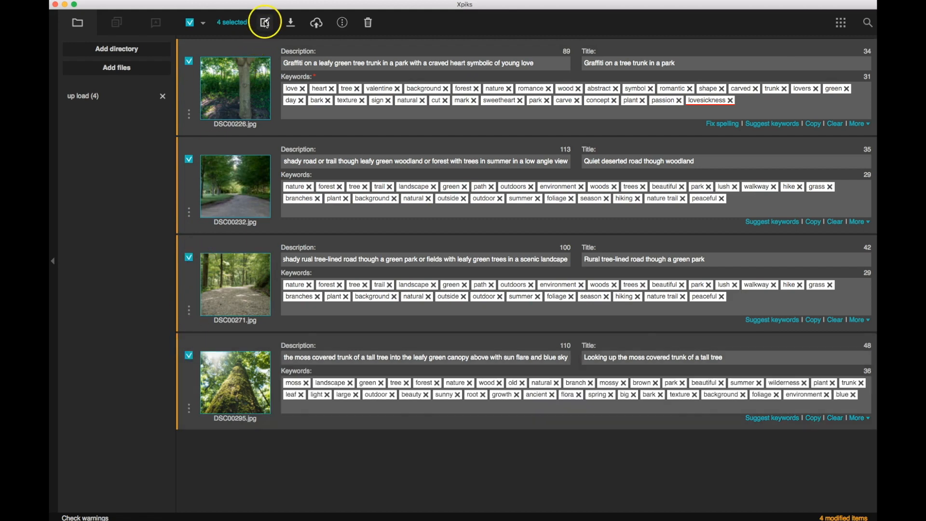
{"action": "left_click", "coordinate": [291, 24]}
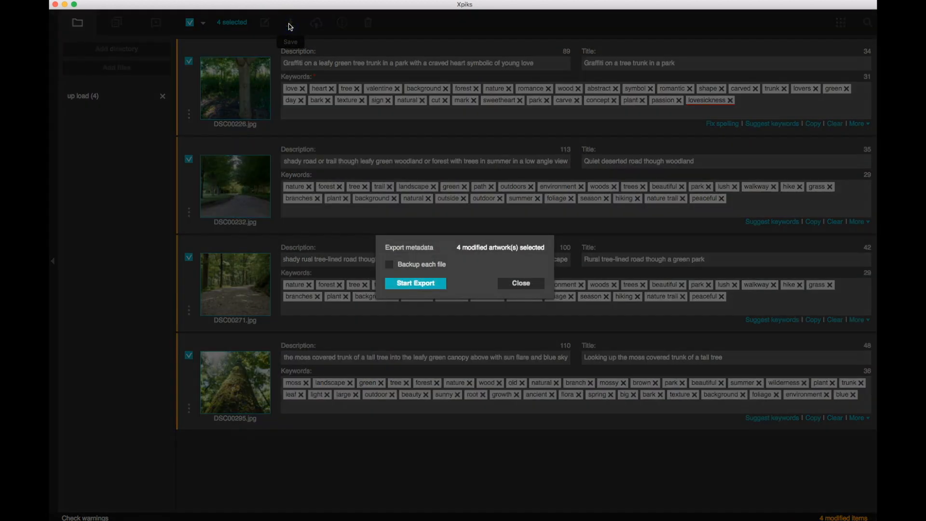
{"action": "left_click", "coordinate": [431, 285]}
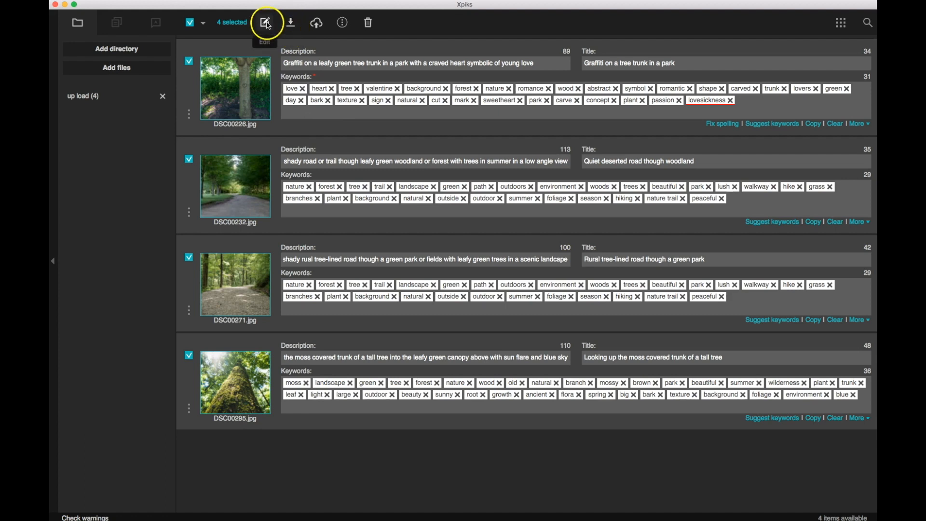
Add a blank upload destination for the four selected photos and decline the request to remove it
{"action": "left_click", "coordinate": [318, 25]}
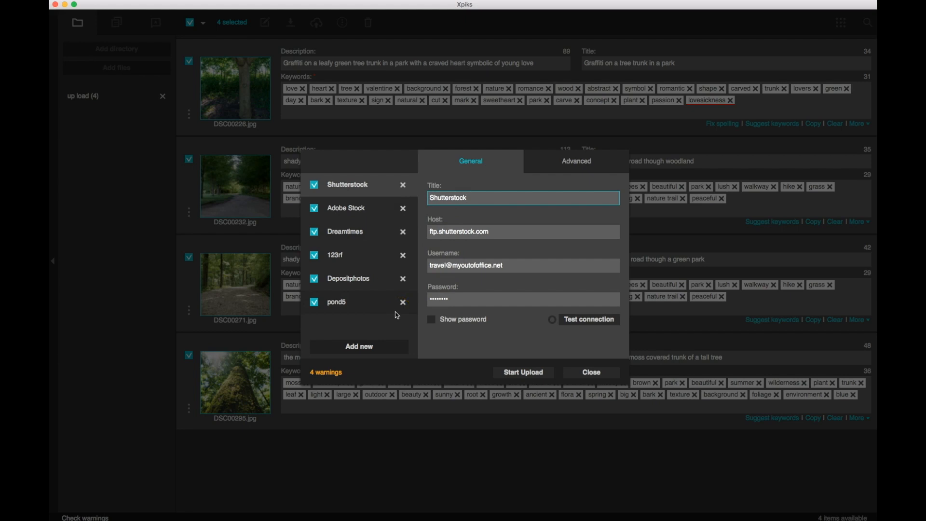
{"action": "left_click", "coordinate": [379, 347]}
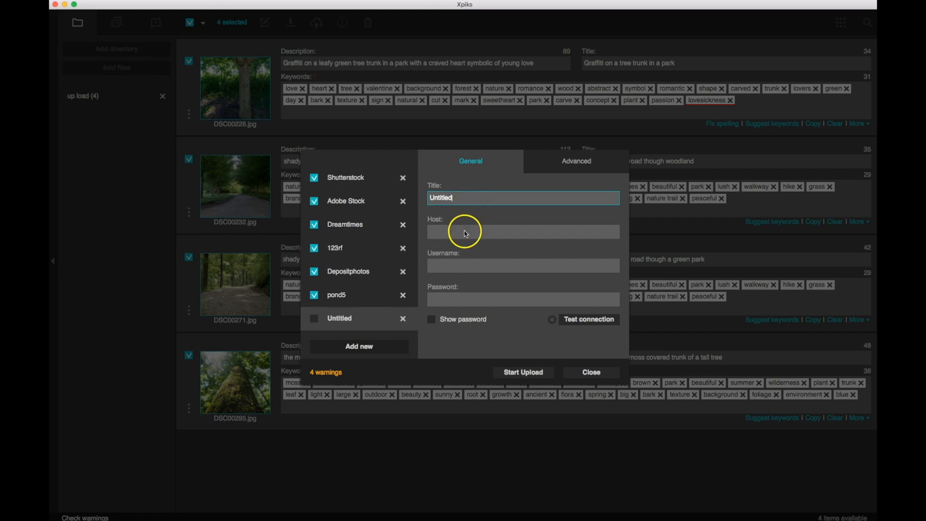
{"action": "left_click", "coordinate": [402, 319]}
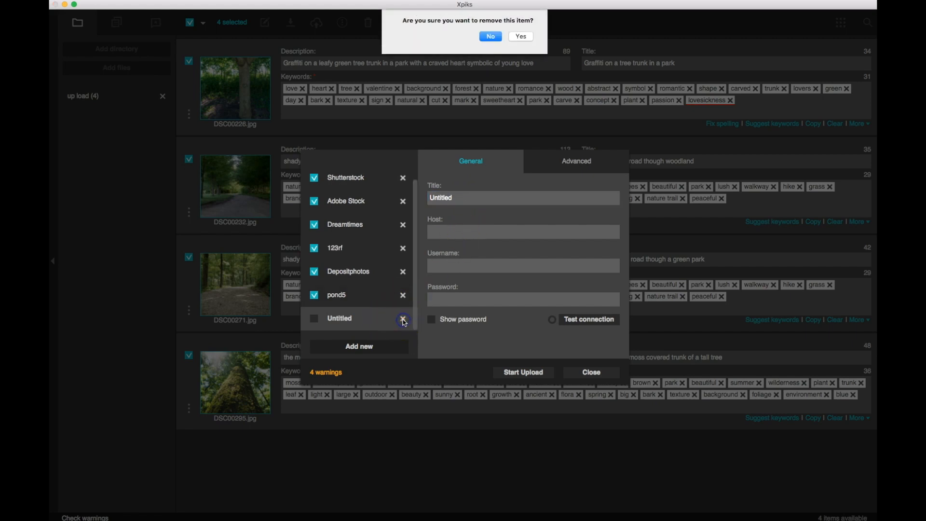
{"action": "left_click", "coordinate": [491, 37]}
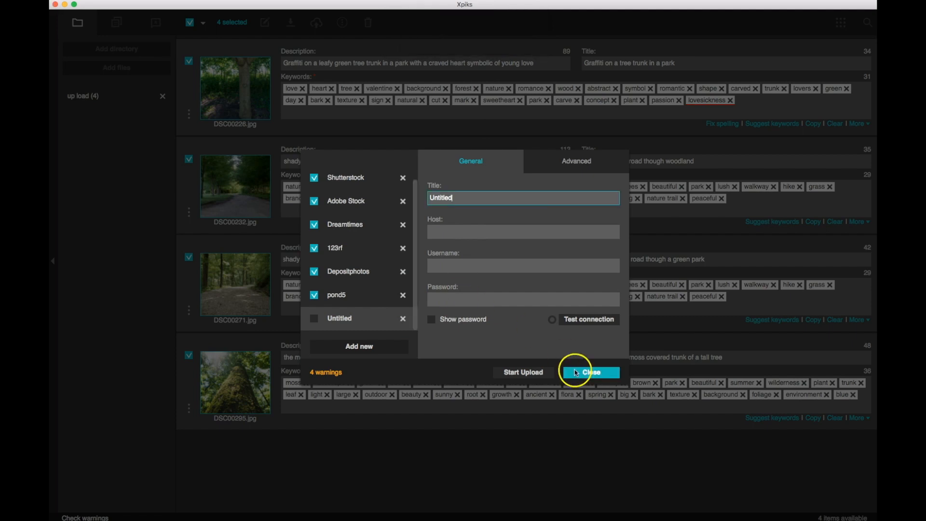